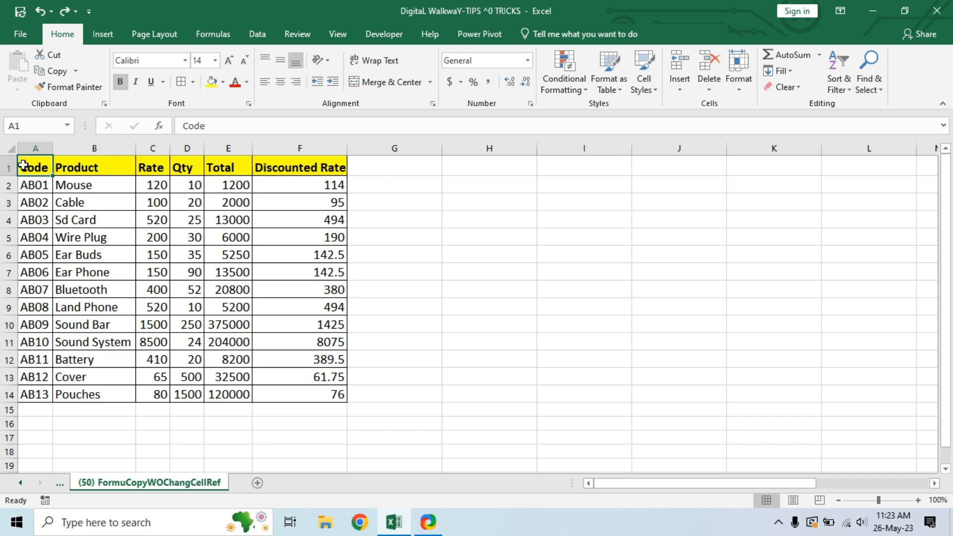
Examine the formulas behind the Total and Discounted Rate columns of the product table.
left_click_drag(21, 162, 332, 397)
left_click_drag(238, 168, 231, 402)
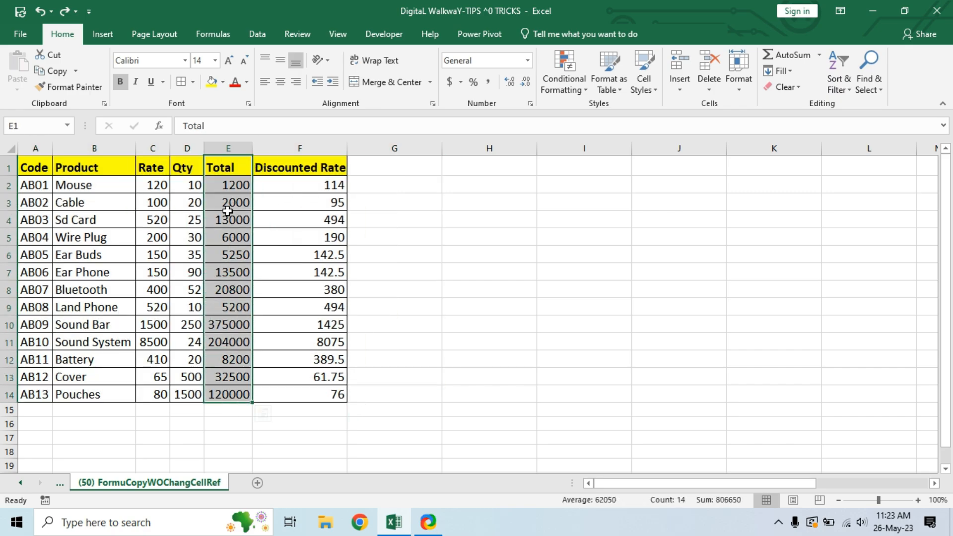
left_click(231, 186)
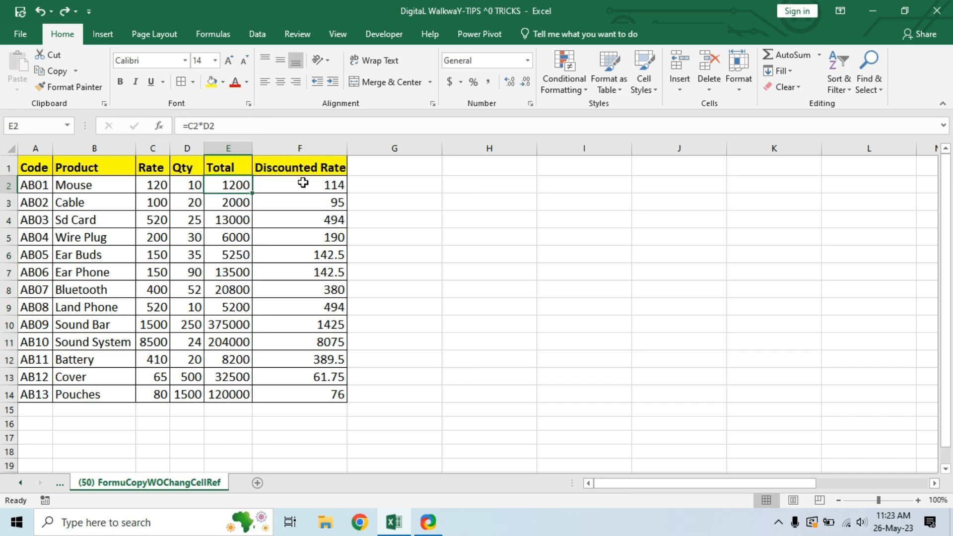
left_click_drag(296, 186, 297, 392)
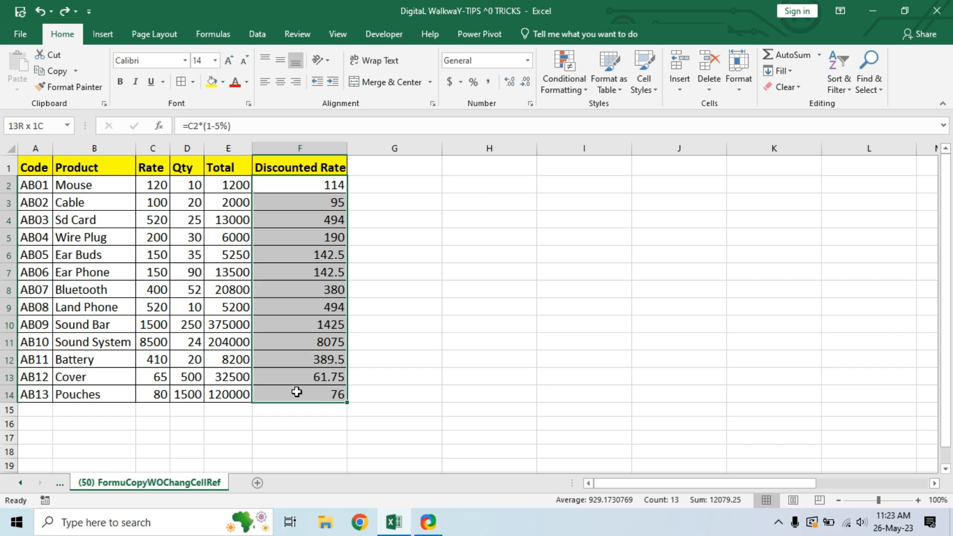
left_click(314, 185)
left_click(320, 202)
left_click(319, 215)
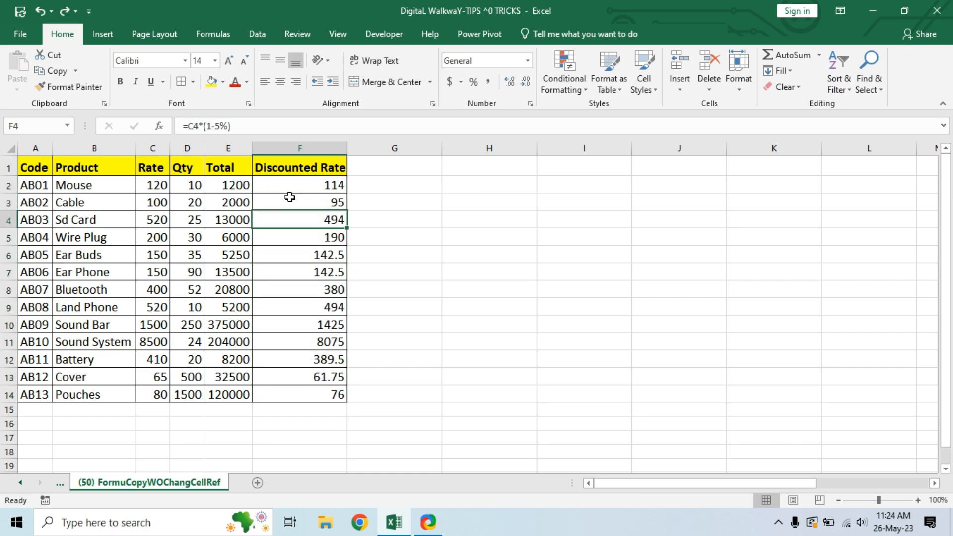
left_click(237, 127)
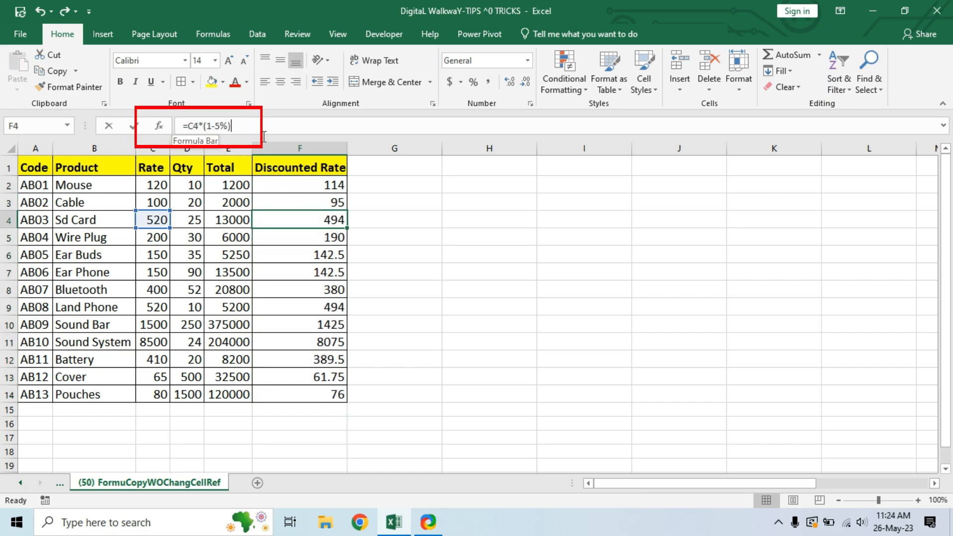
key("Escape")
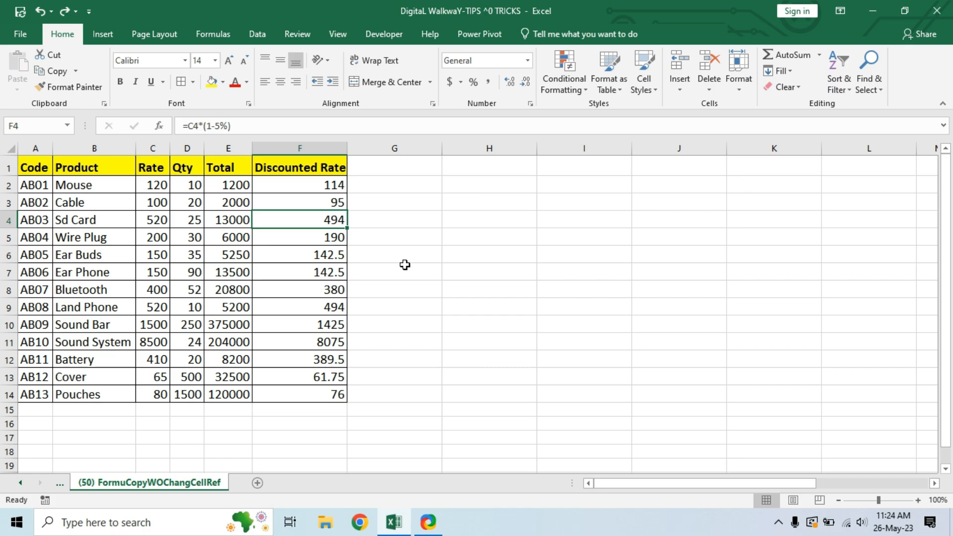
Paste a copy of the Total and Discounted Rate columns, headers included, starting at cell I2.
left_click_drag(221, 167, 307, 393)
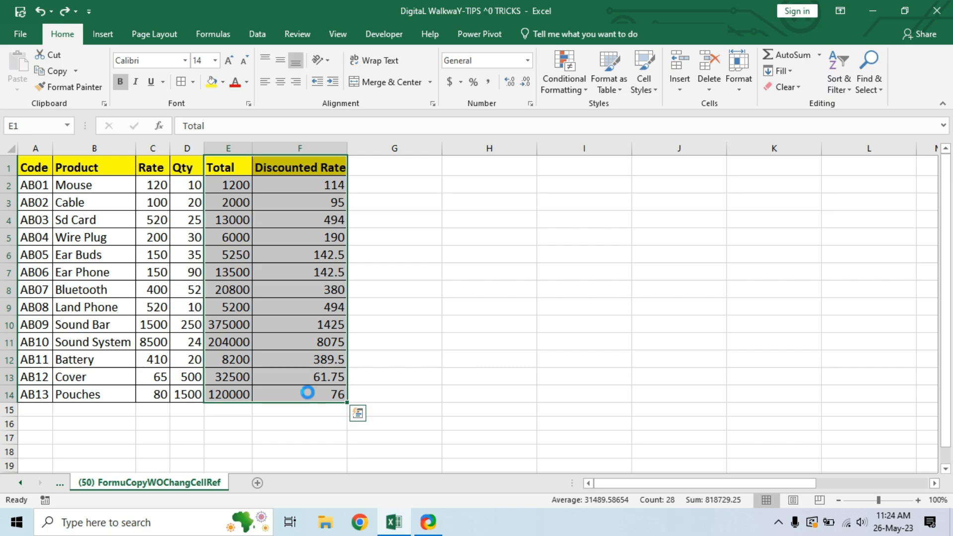
key("ctrl+c")
left_click(606, 188)
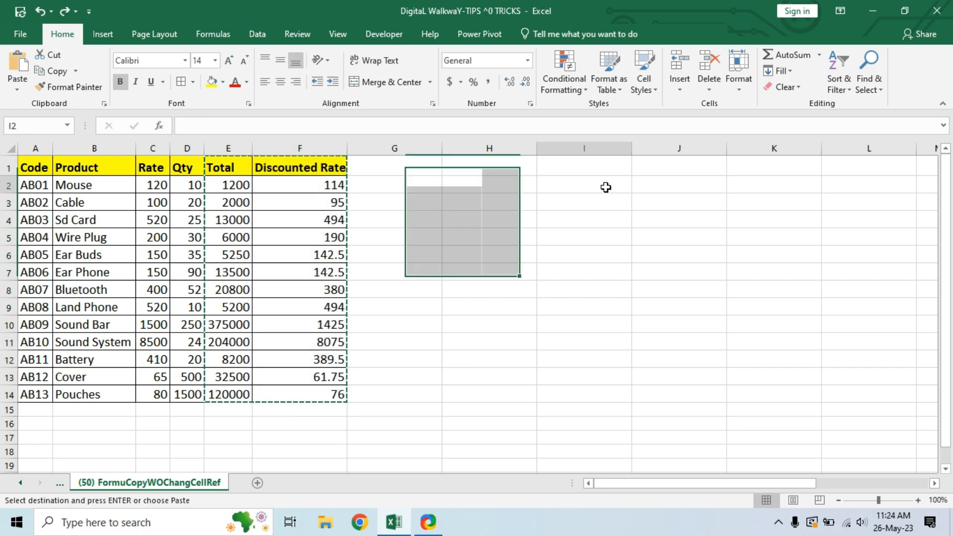
key("ctrl+v")
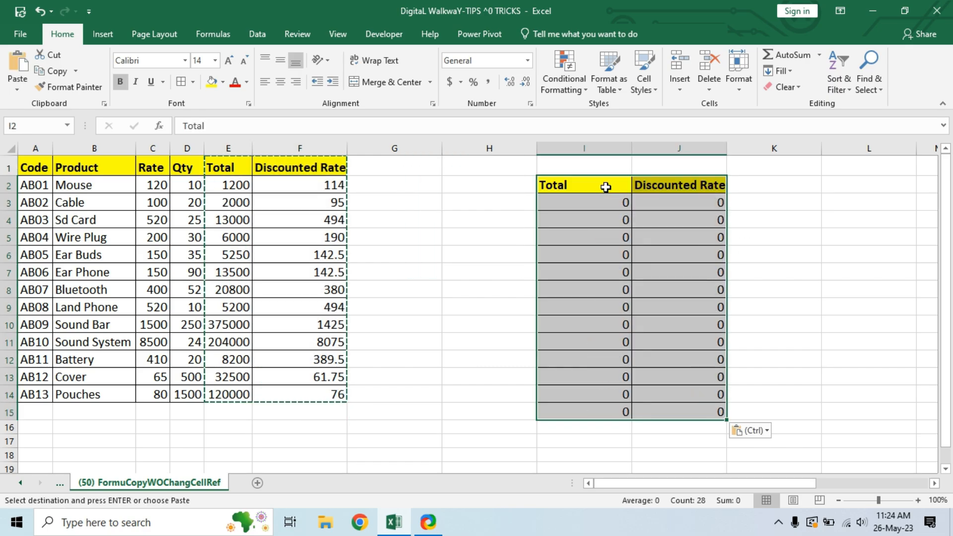
Change the block pasted at I2:J15 to values only.
left_click_drag(606, 187, 724, 410)
left_click(757, 431)
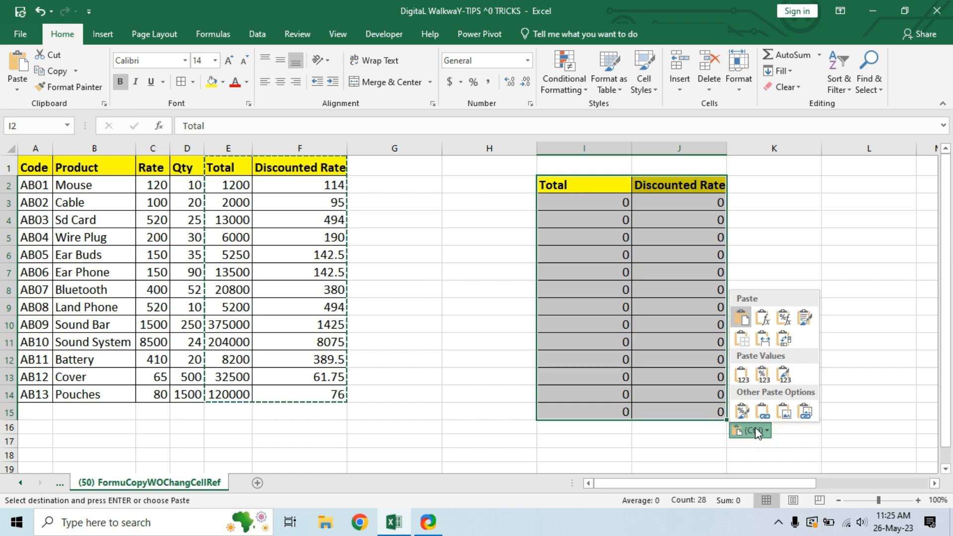
left_click(742, 379)
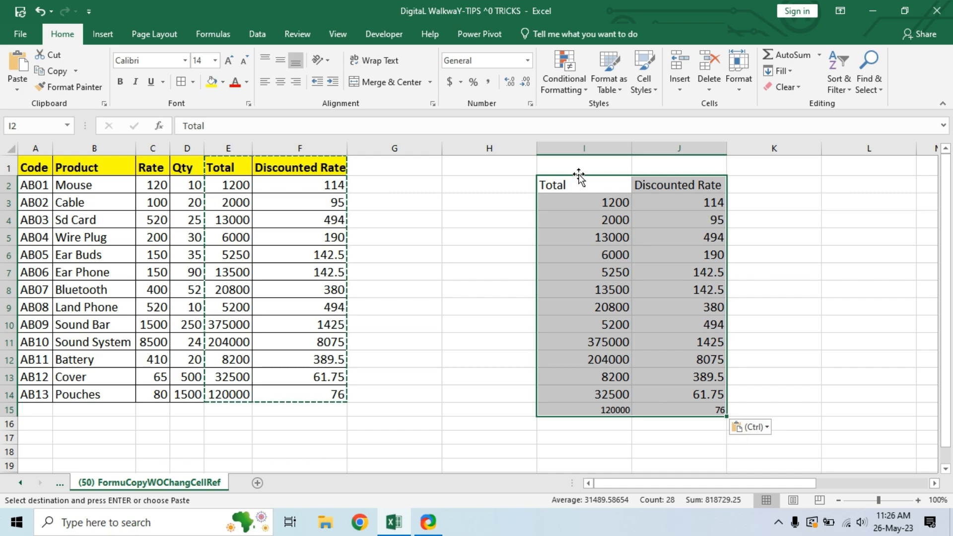
Check whether the cells pasted in columns I and J hold formulas or plain values.
left_click_drag(568, 187, 704, 411)
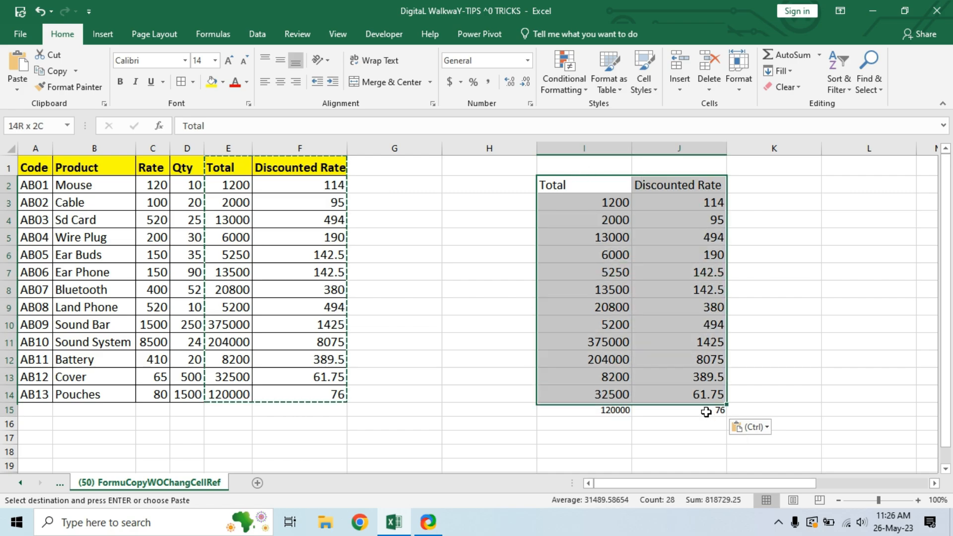
left_click(601, 204)
left_click(598, 219)
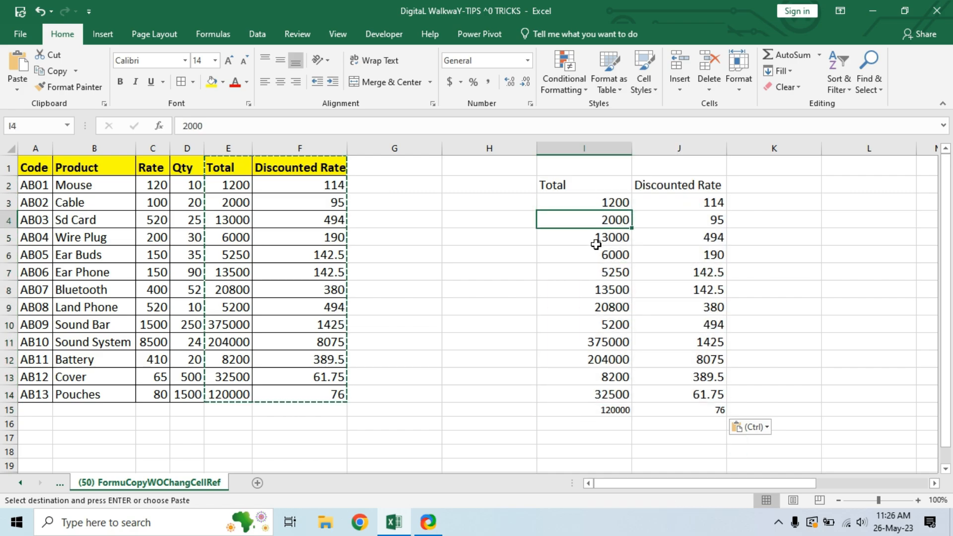
left_click(596, 241)
left_click(603, 205)
left_click(644, 206)
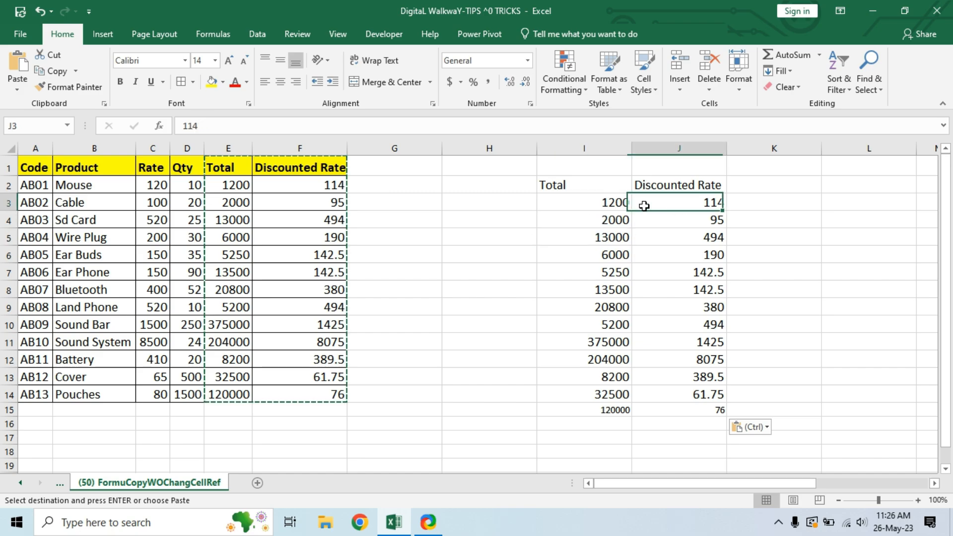
left_click(591, 218)
left_click(588, 254)
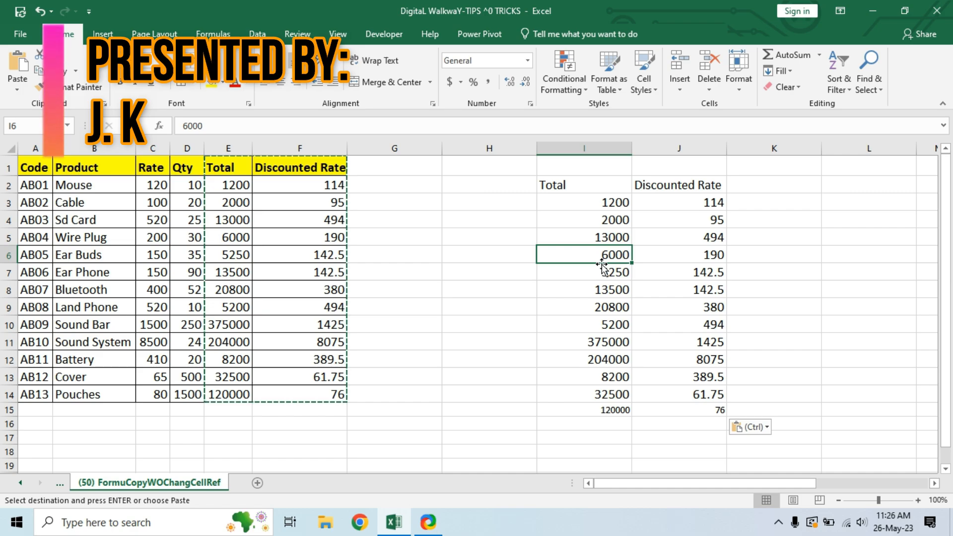
Clear the pasted Total and Discounted Rate values from I2:J15.
left_click_drag(586, 183, 687, 416)
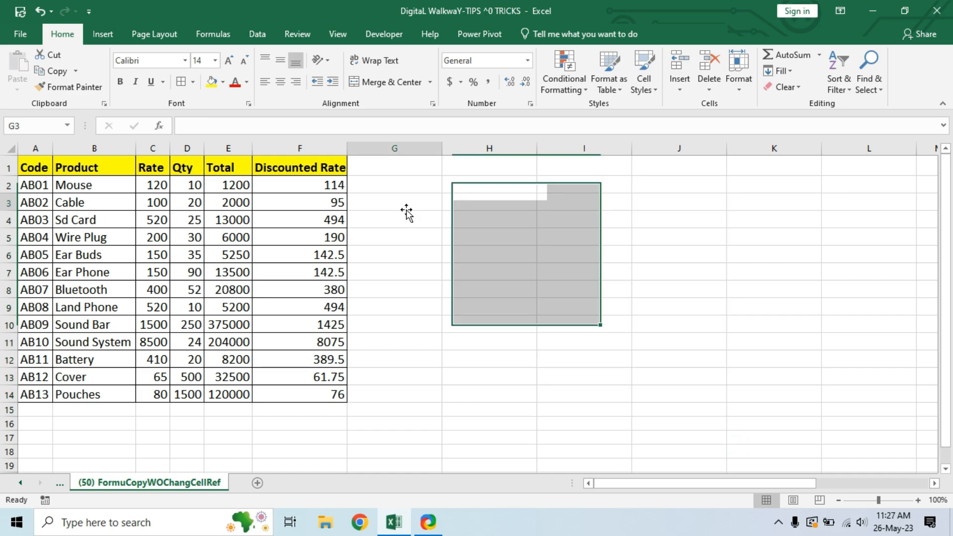
left_click(405, 208)
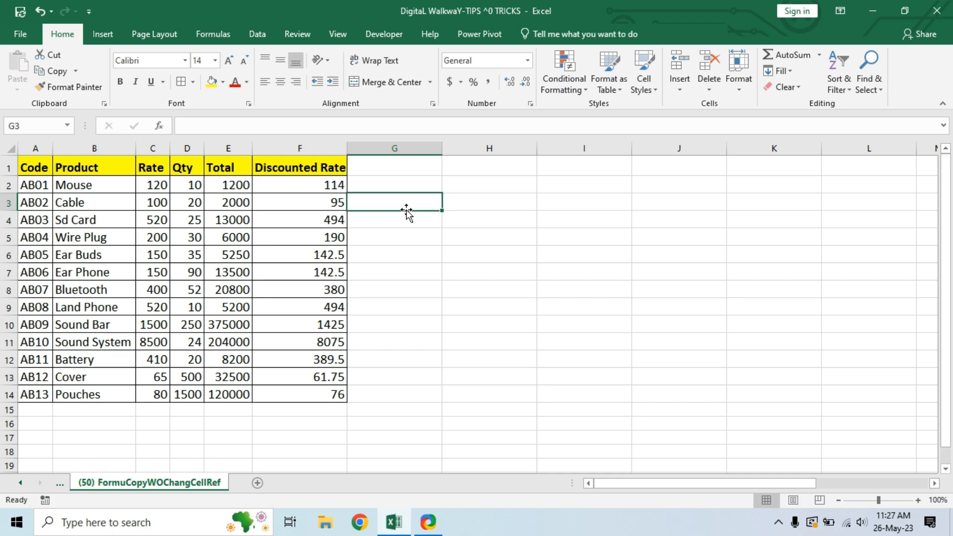
Replace every "=" on the sheet with "DW" so the formulas turn into plain text.
left_click(556, 312)
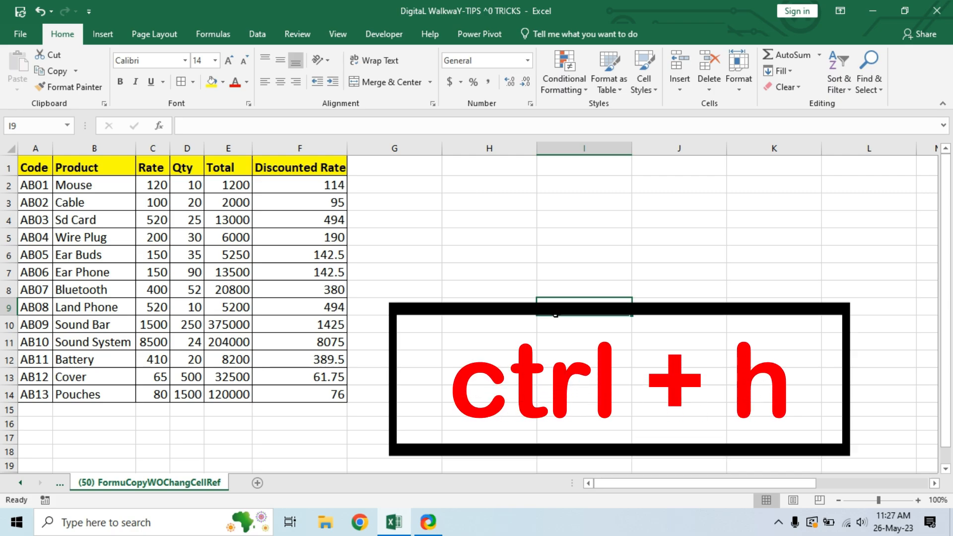
key("ctrl+h")
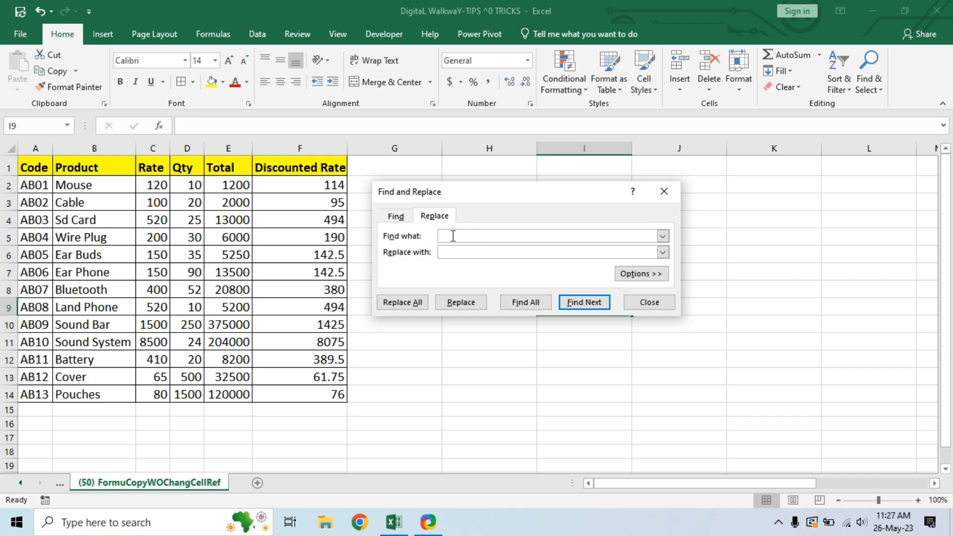
type("=")
left_click(447, 252)
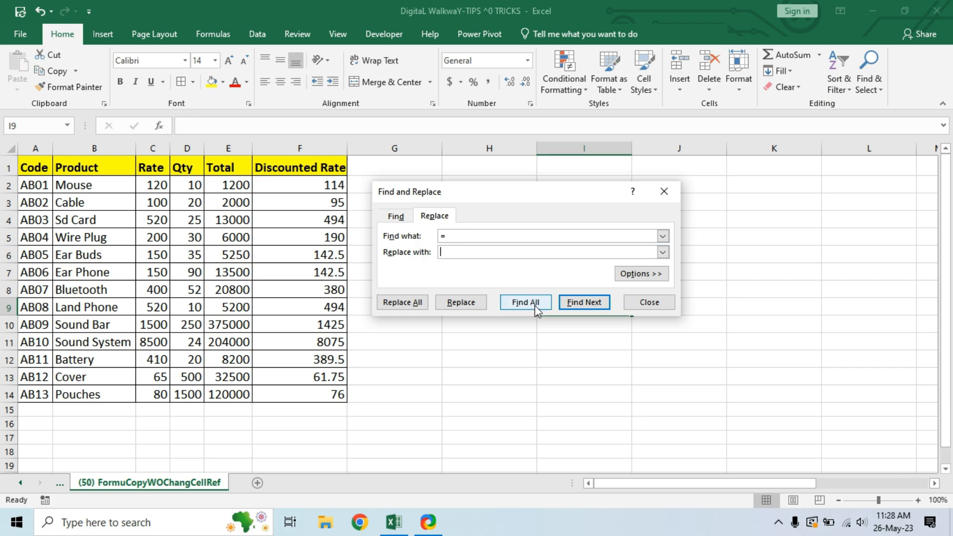
type("DW")
left_click(421, 306)
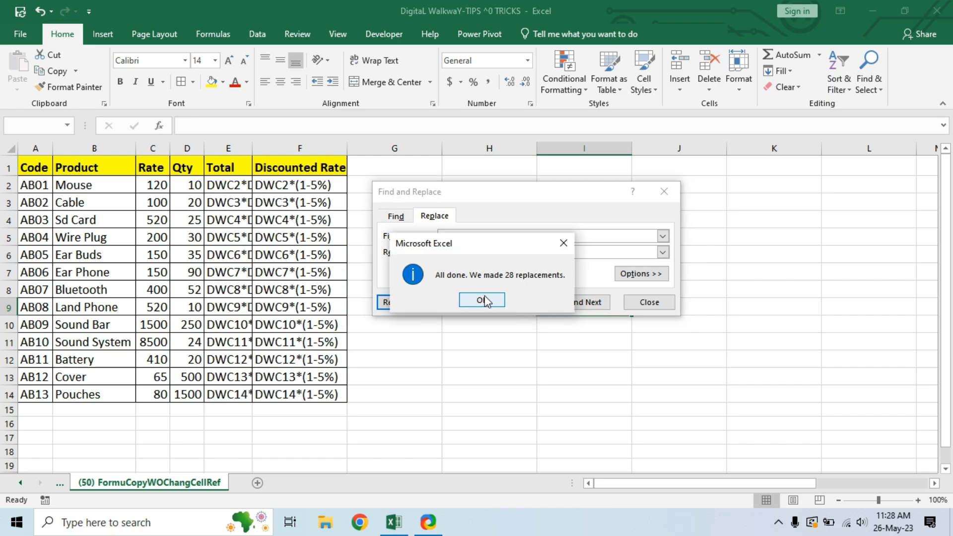
left_click(486, 301)
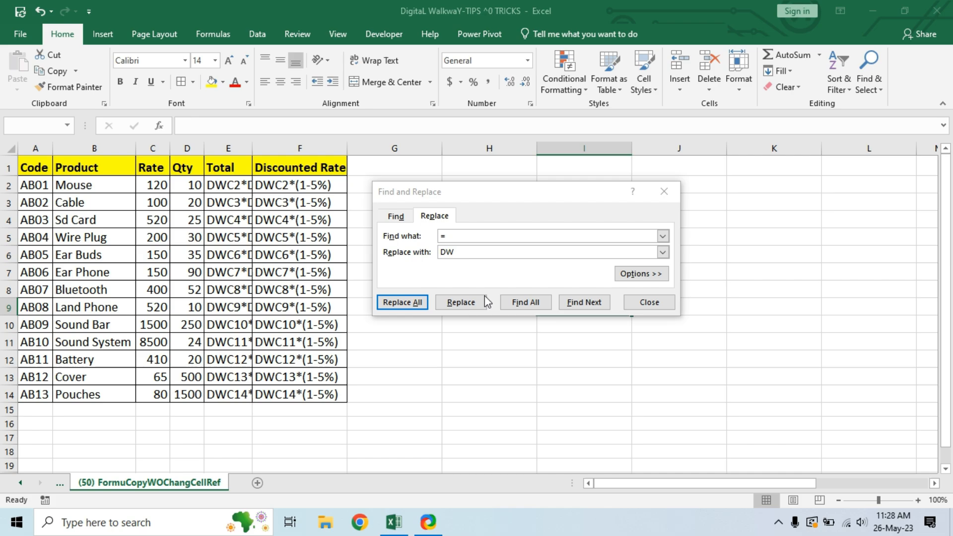
Widen the Total column to show its full formula text and move the Find and Replace dialog clear of the table.
left_click(261, 152)
left_click_drag(260, 152, 321, 151)
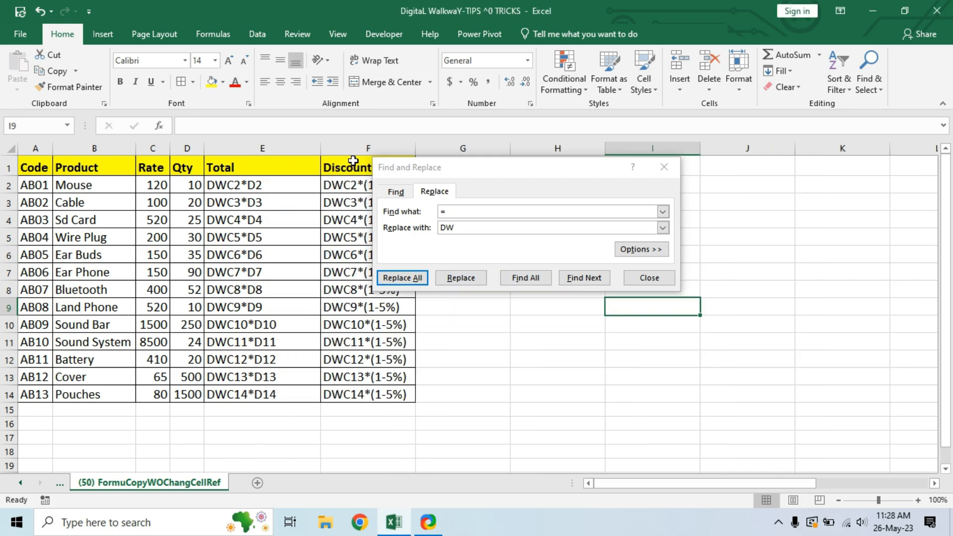
left_click_drag(487, 171, 663, 191)
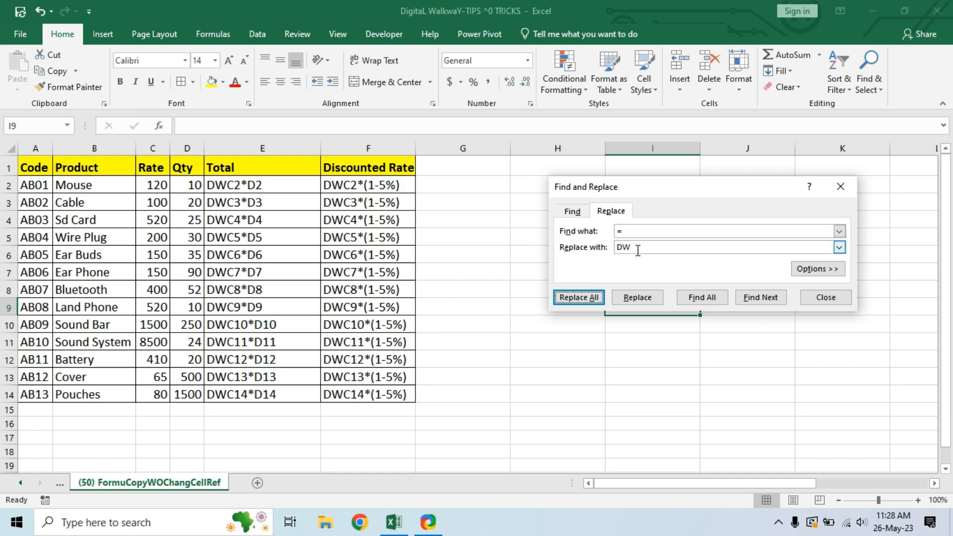
Close Find and Replace and copy the formula text in E2:F14 to the range starting at I2.
left_click(223, 185)
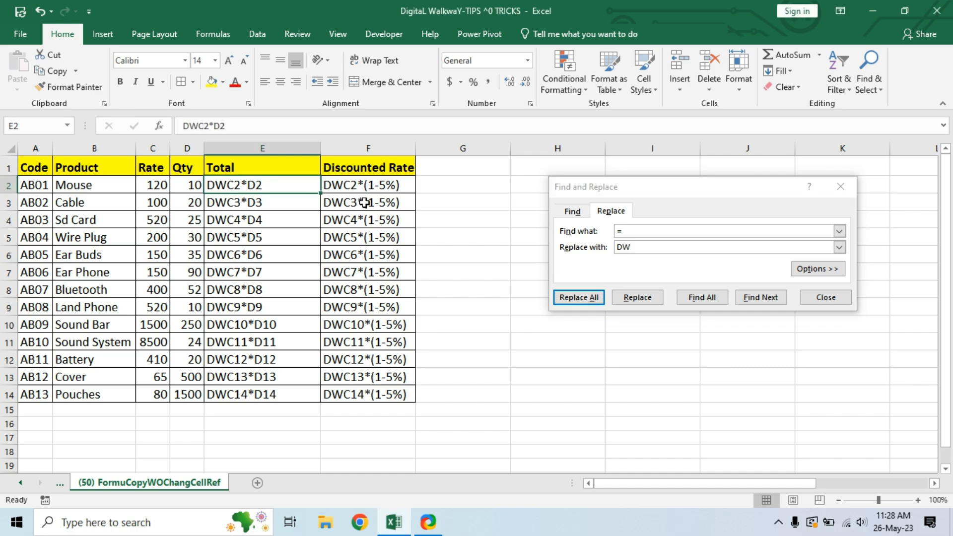
left_click_drag(365, 202, 366, 395)
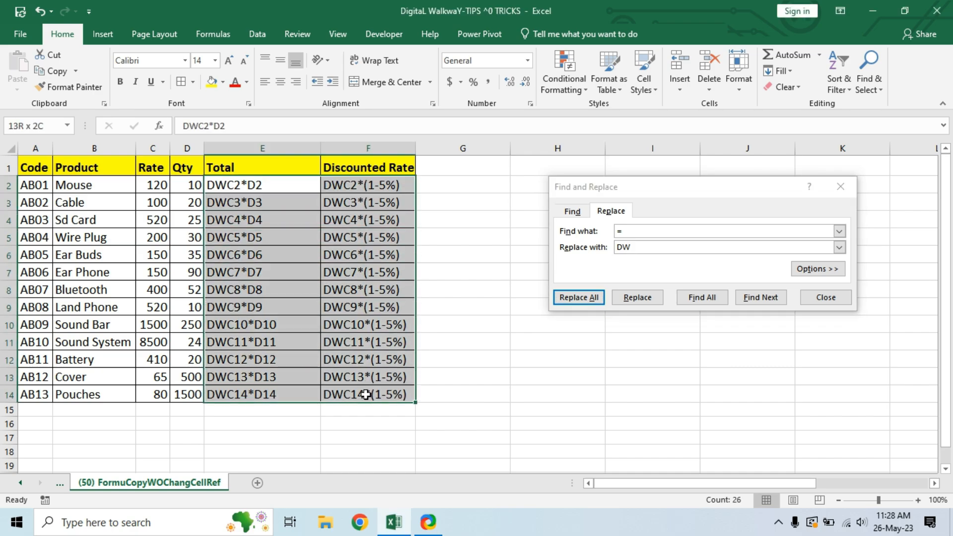
left_click_drag(249, 185, 366, 394)
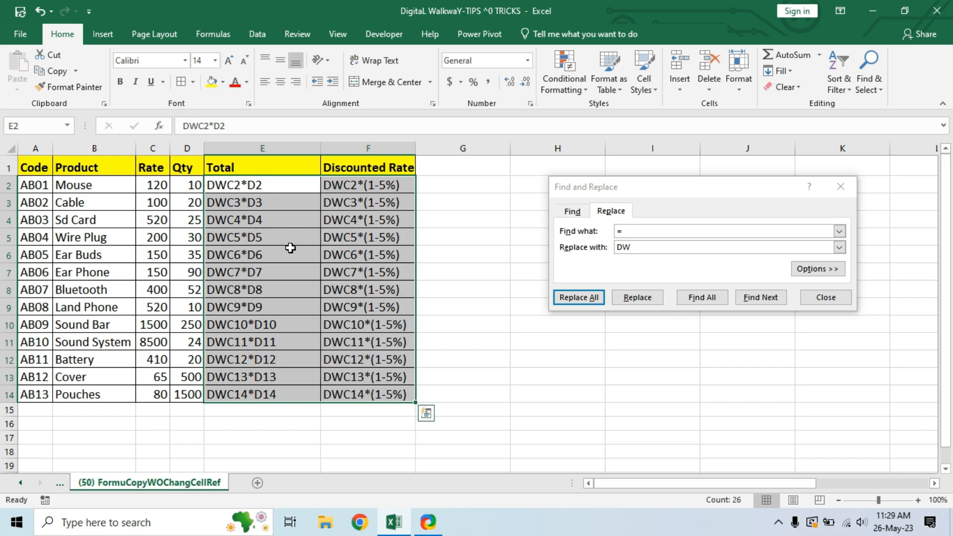
left_click(841, 187)
left_click_drag(222, 186, 387, 395)
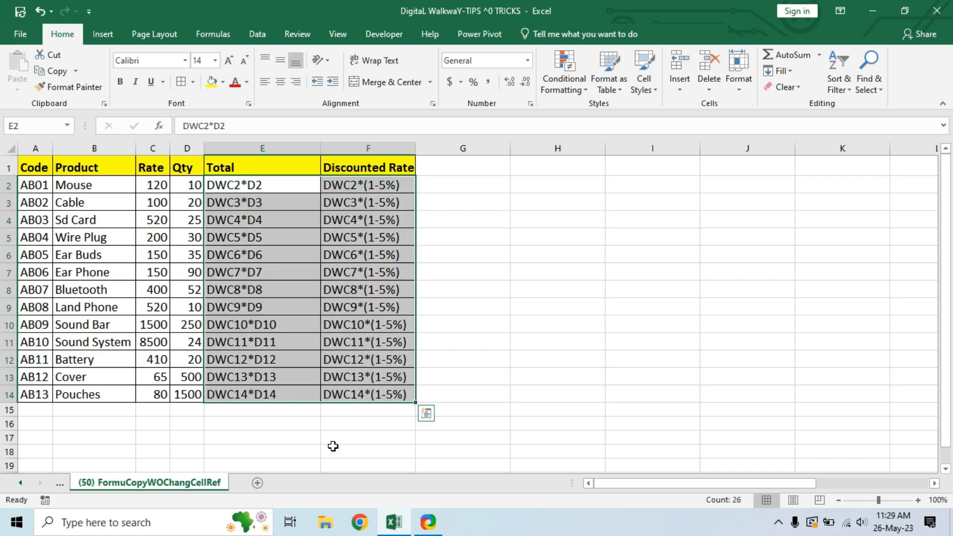
key("ctrl+c")
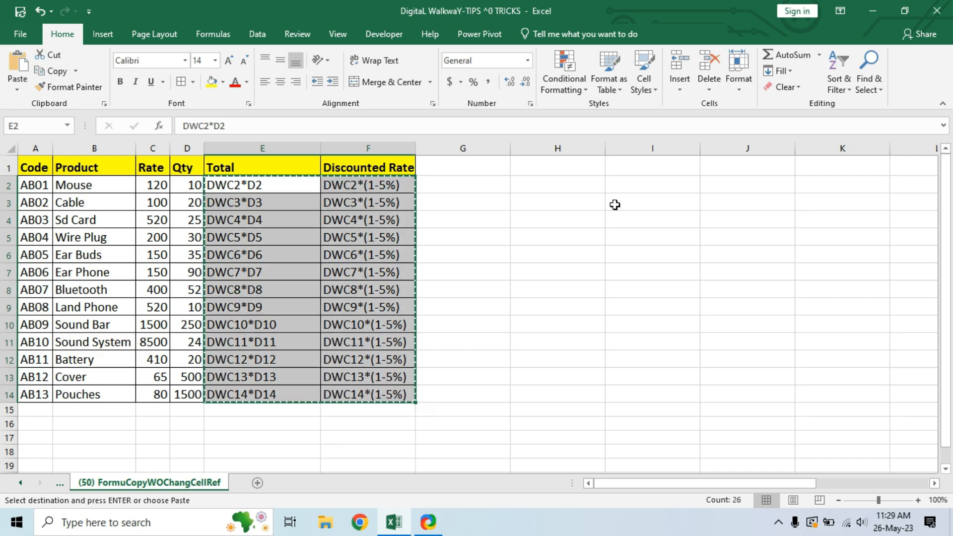
left_click(633, 184)
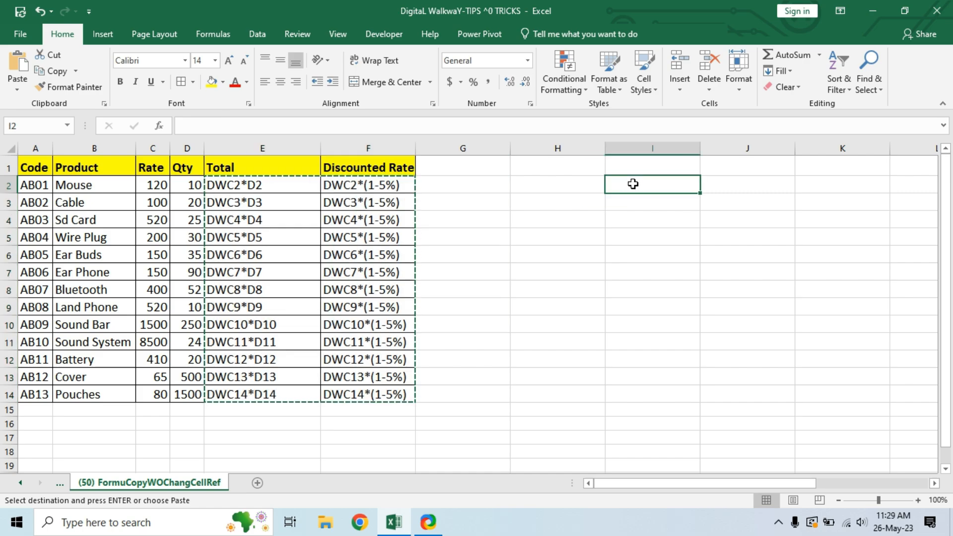
key("ctrl+v")
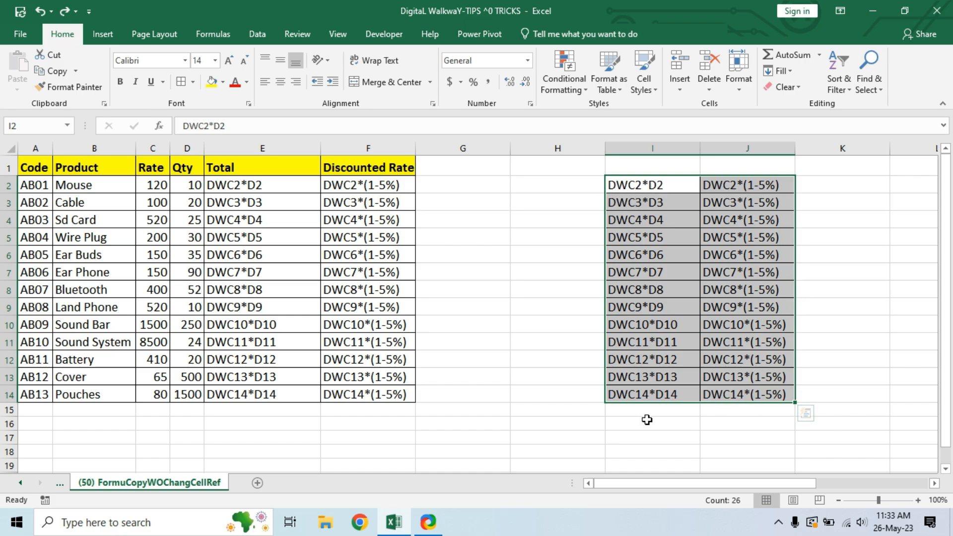
Replace every "DW" on the sheet with "=" to turn the original and copied text back into formulas.
left_click(858, 184)
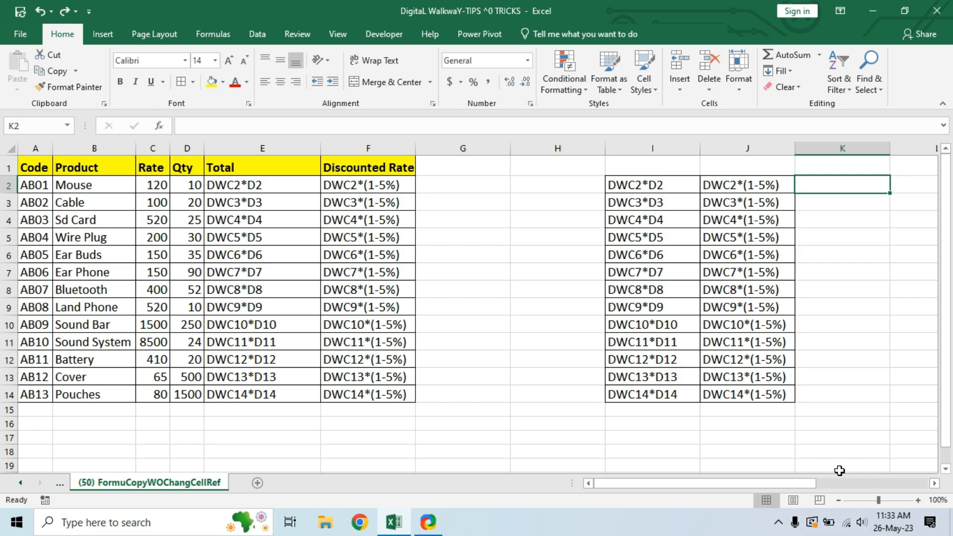
key("ctrl+h")
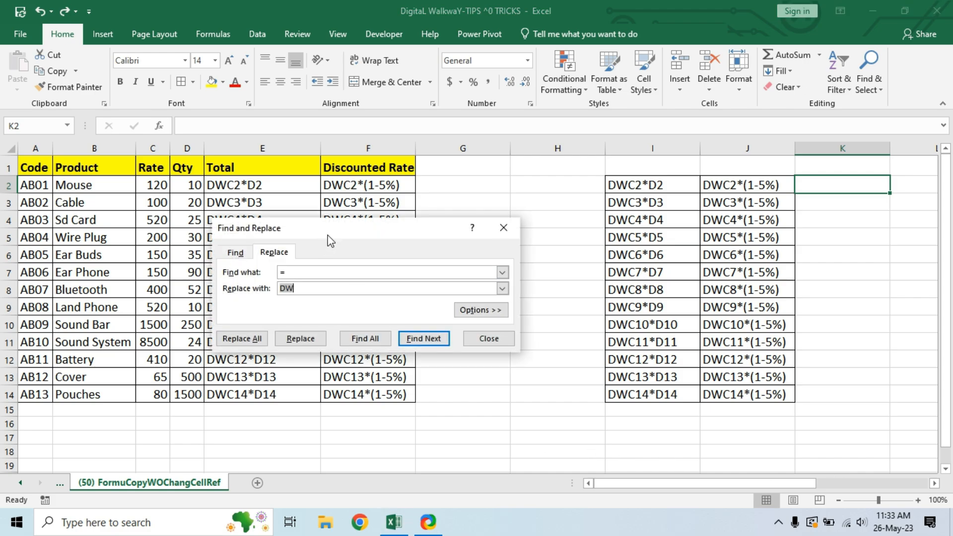
left_click_drag(332, 231, 323, 163)
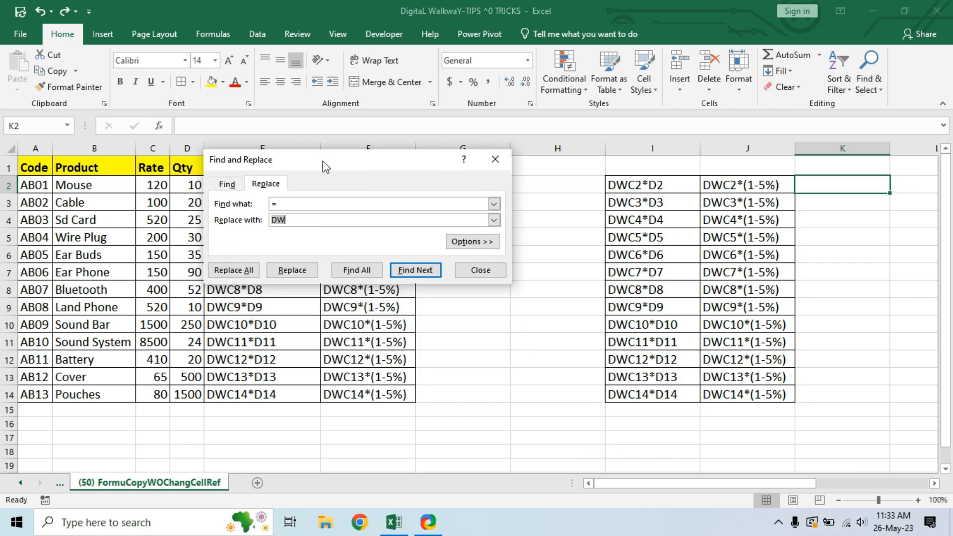
left_click(307, 204)
key("BackSpace")
type("DW")
left_click(245, 270)
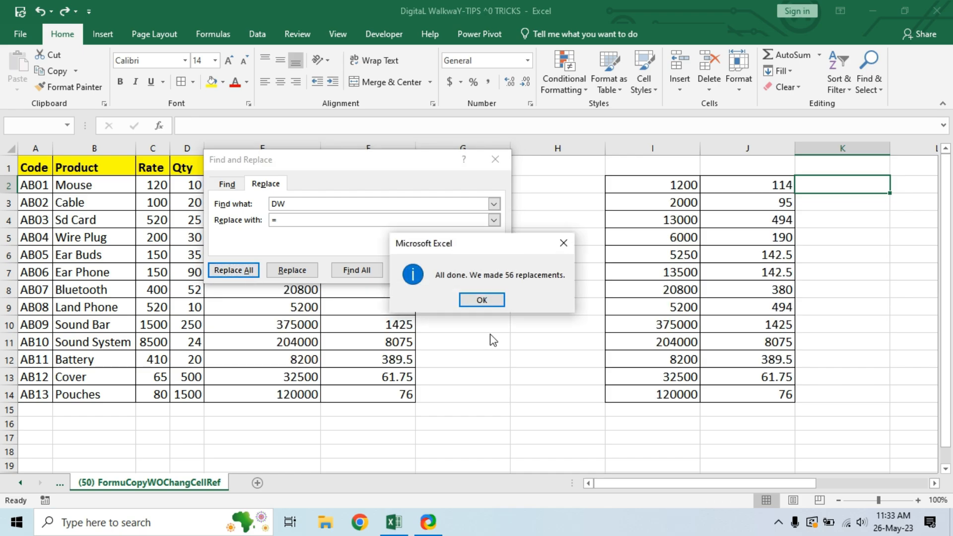
Dismiss the replacement confirmation and close the Find and Replace dialog.
left_click(484, 299)
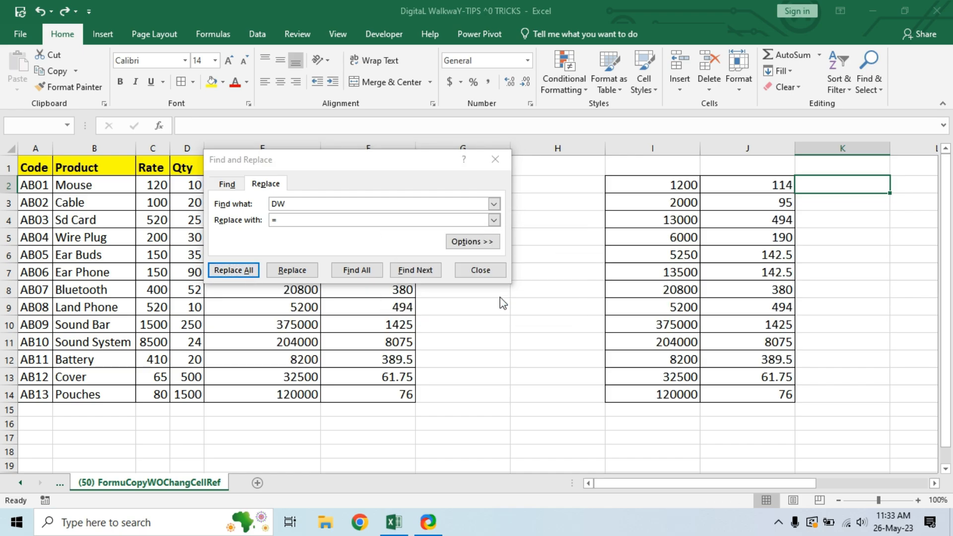
left_click(493, 157)
left_click(558, 237)
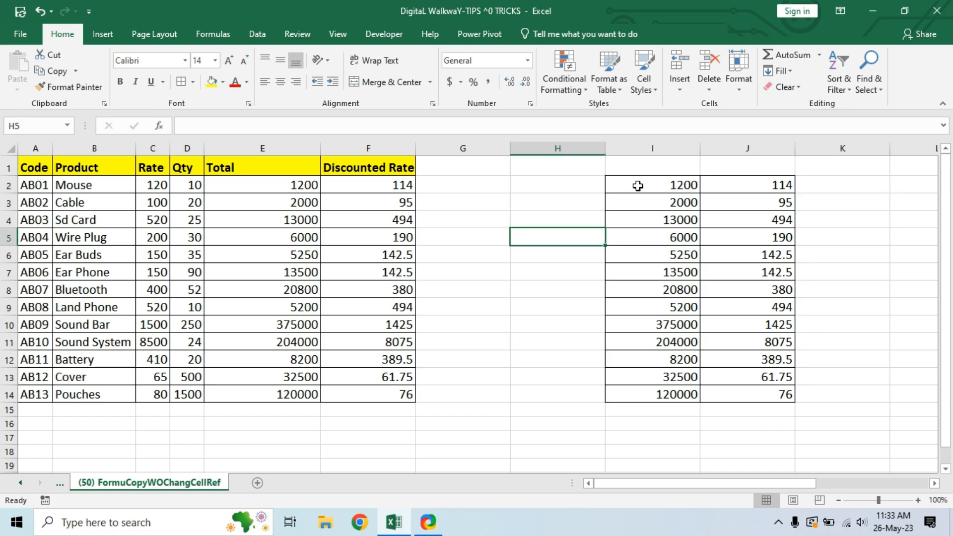
Compare the copied range I2:J14 with the original E2:F14 and inspect the formulas in I2 and I3.
left_click_drag(640, 185, 751, 385)
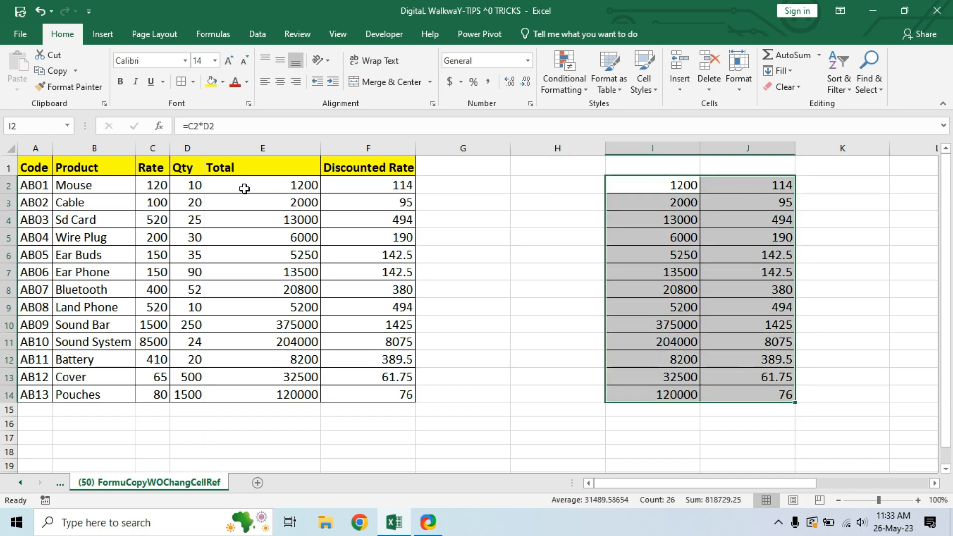
left_click(317, 192)
mouse_move(318, 196)
left_mouse_down()
mouse_move(396, 272)
mouse_move(376, 383)
mouse_move(387, 395)
left_mouse_up()
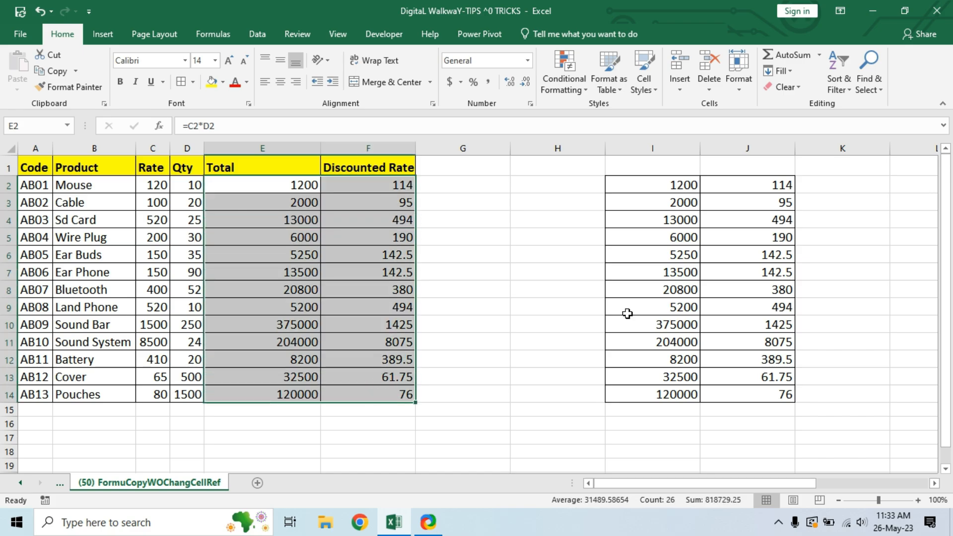
mouse_move(630, 184)
left_mouse_down()
mouse_move(751, 219)
mouse_move(745, 395)
left_mouse_up()
left_click(671, 186)
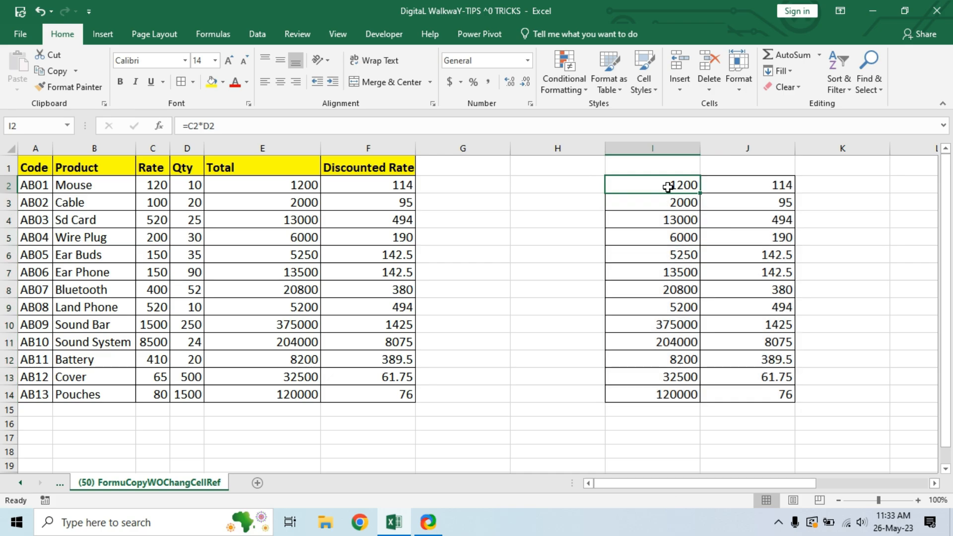
left_click(668, 203)
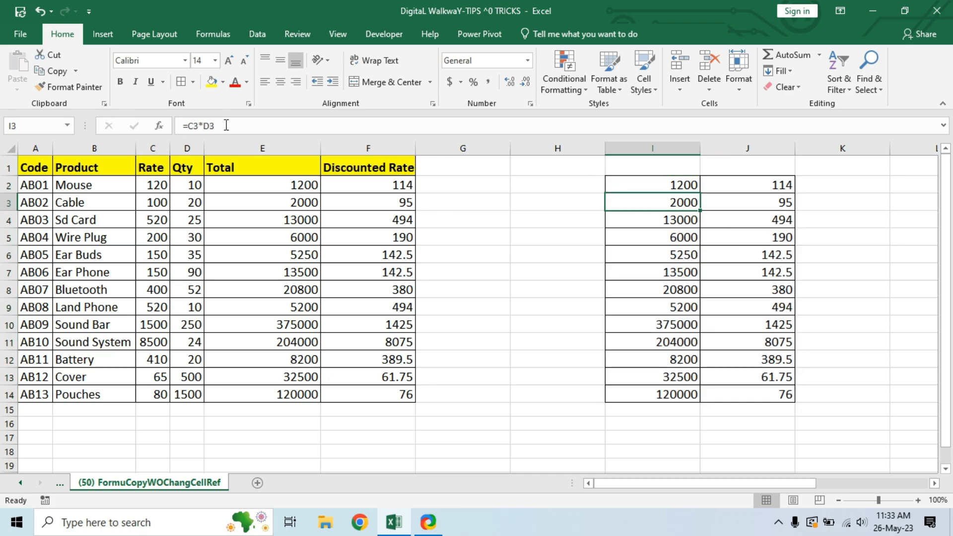
left_click_drag(227, 125, 182, 126)
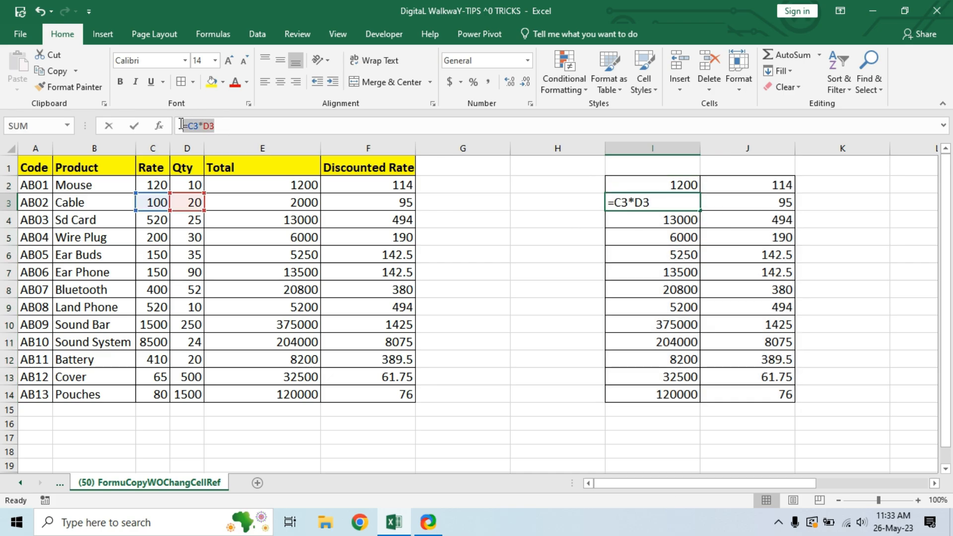
type("=")
left_click(644, 238)
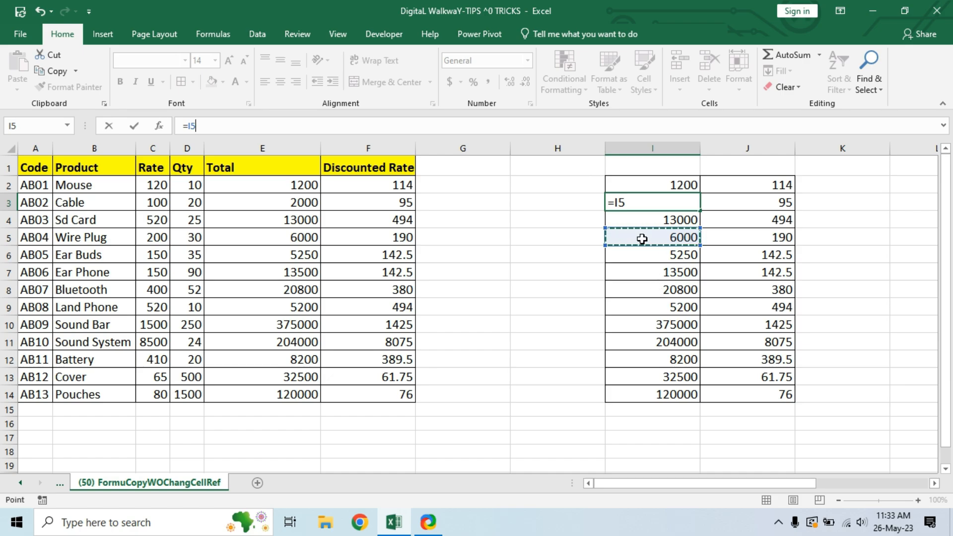
key("Escape")
left_click(630, 257)
Check the formulas in E2 and F2 against their copies in I2 and J2, and review both full ranges.
left_click(265, 192)
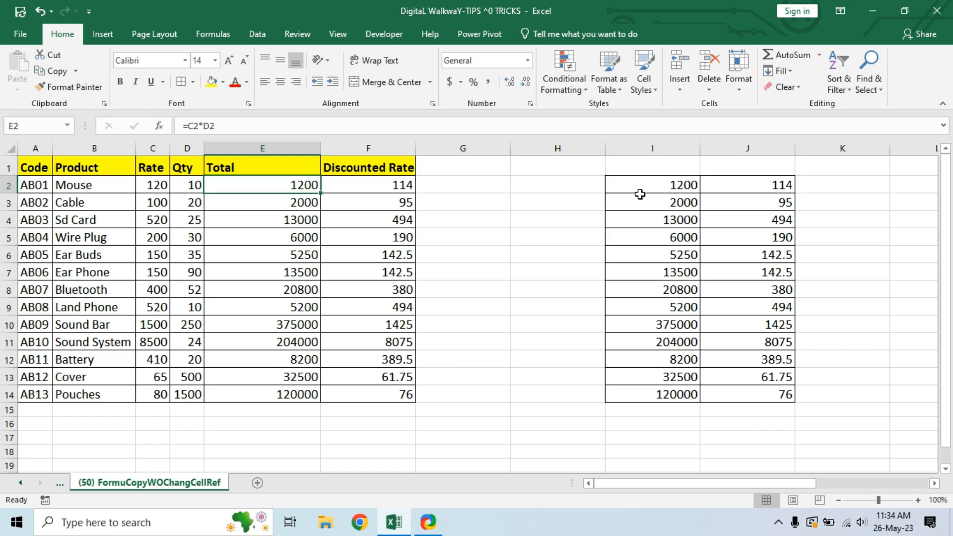
left_click(661, 184)
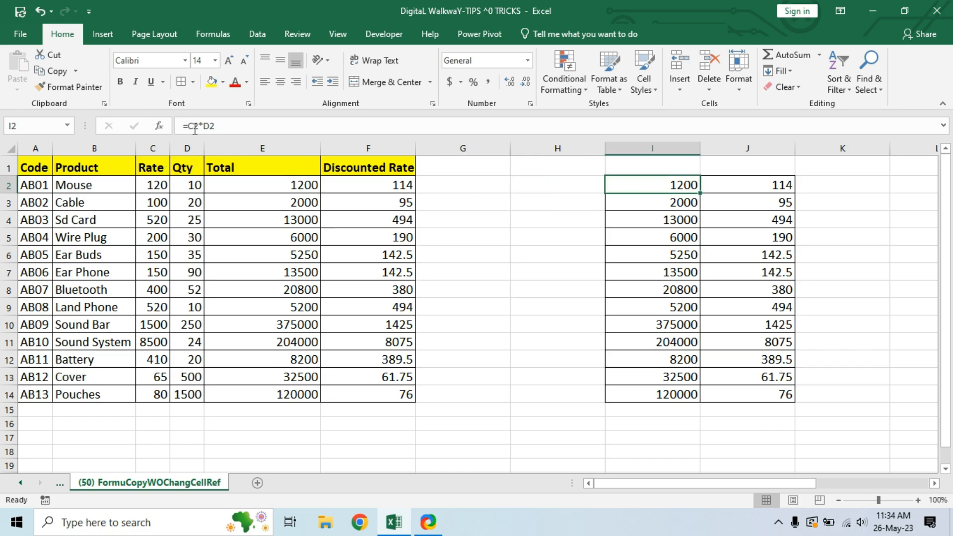
left_click(399, 185)
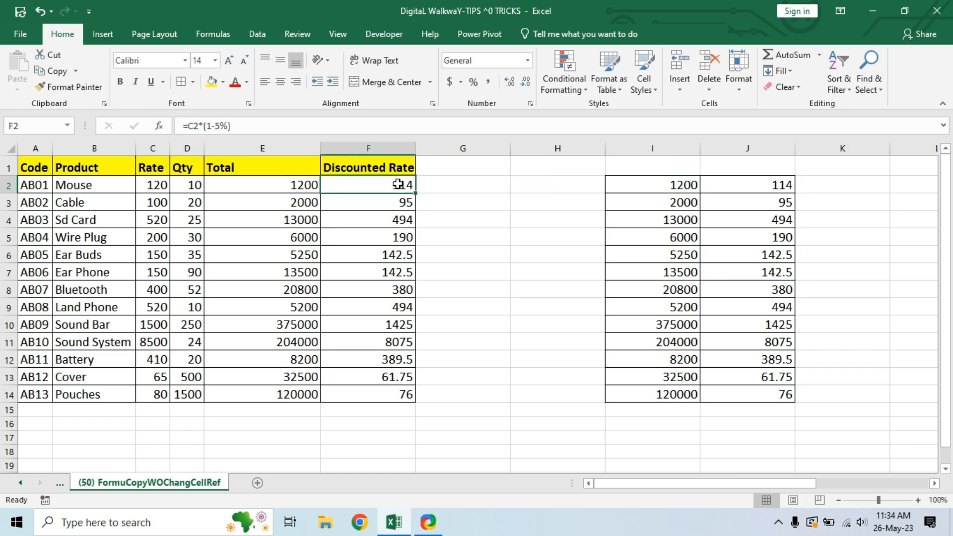
left_click(748, 187)
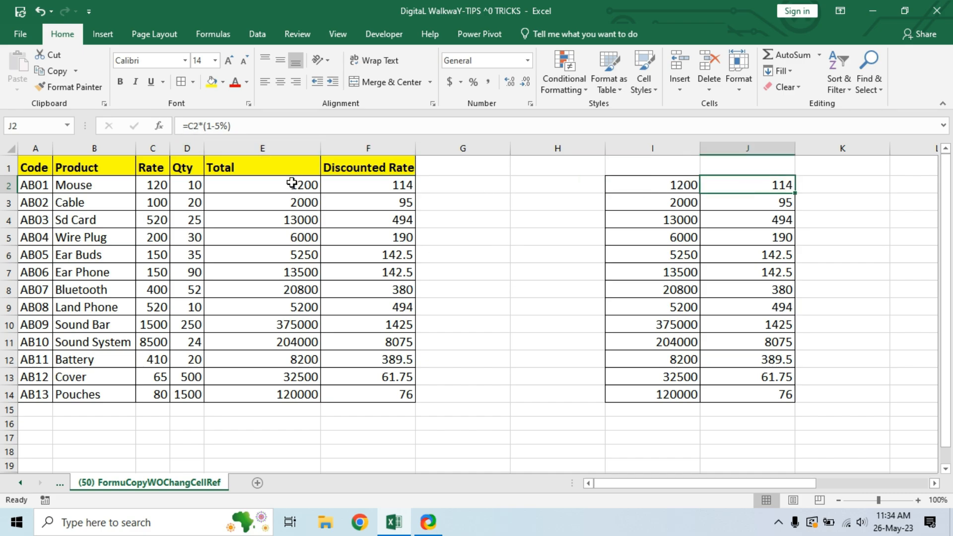
left_click_drag(292, 184, 386, 394)
left_click_drag(630, 187, 775, 393)
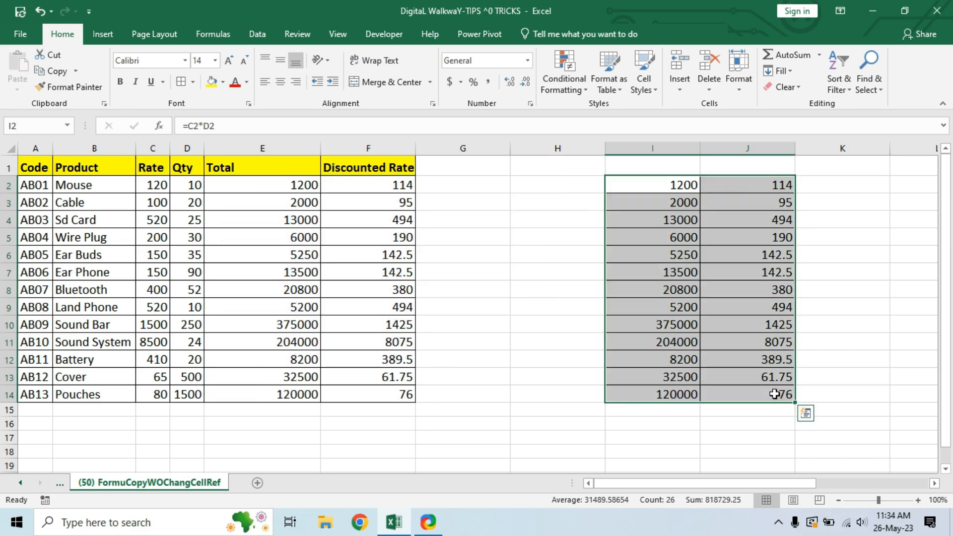